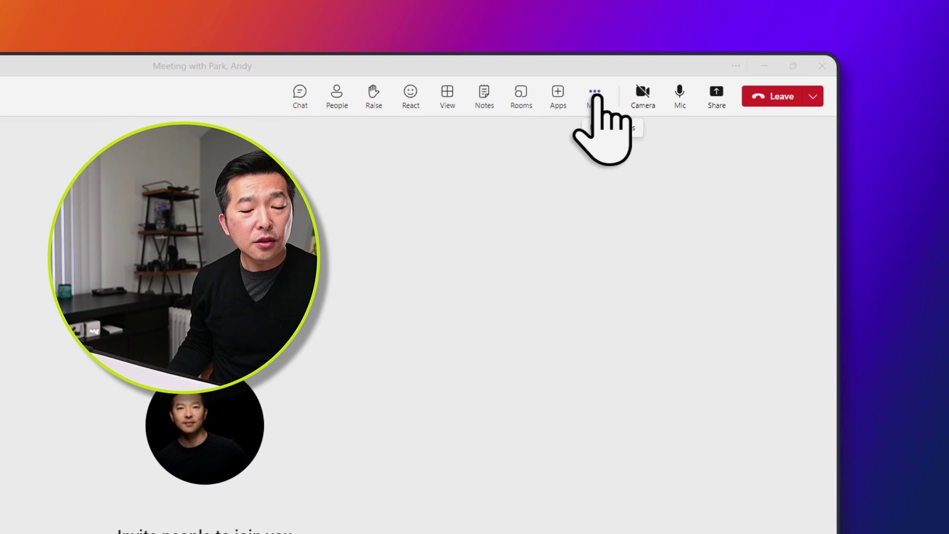
Step: Start live transcription from the meeting's Record and transcribe options to reach the English (US) language prompt
{"action": "left_click", "coordinate": [595, 95]}
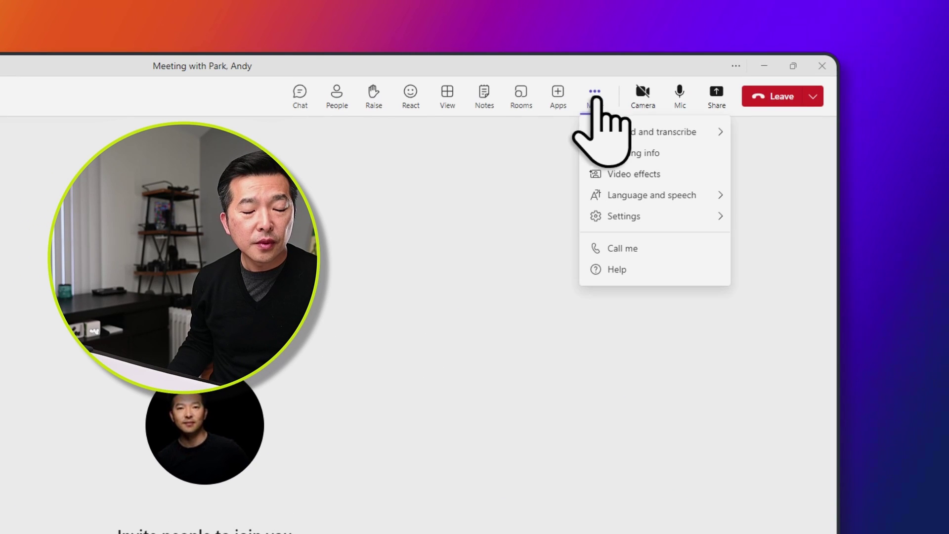
{"action": "left_click", "coordinate": [641, 138]}
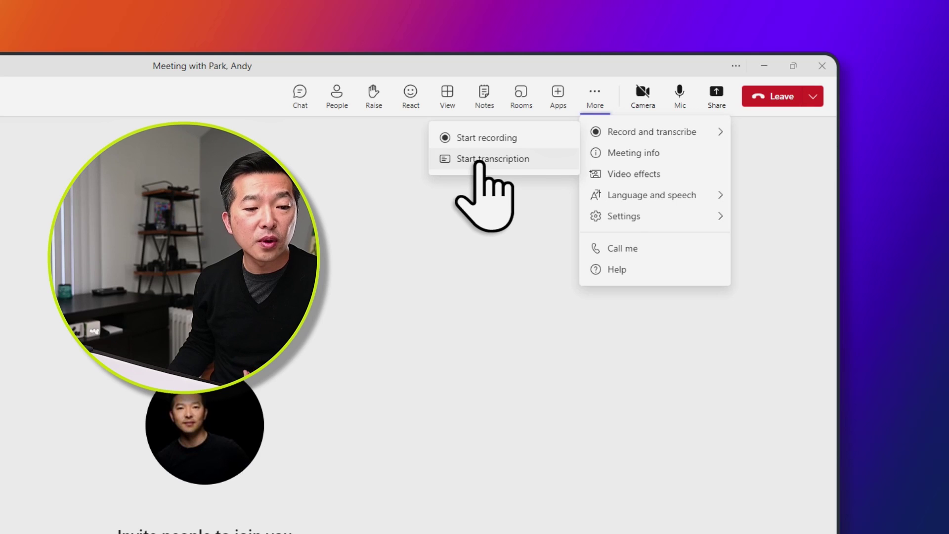
{"action": "left_click", "coordinate": [479, 159]}
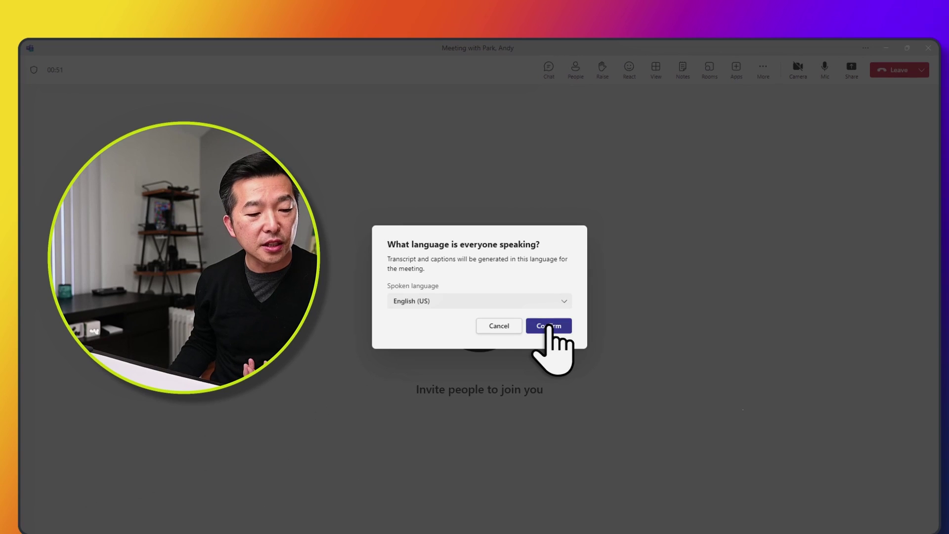
Step: Confirm English (US) as the spoken language, then check the recording options and dismiss them unchanged
{"action": "left_click", "coordinate": [550, 326]}
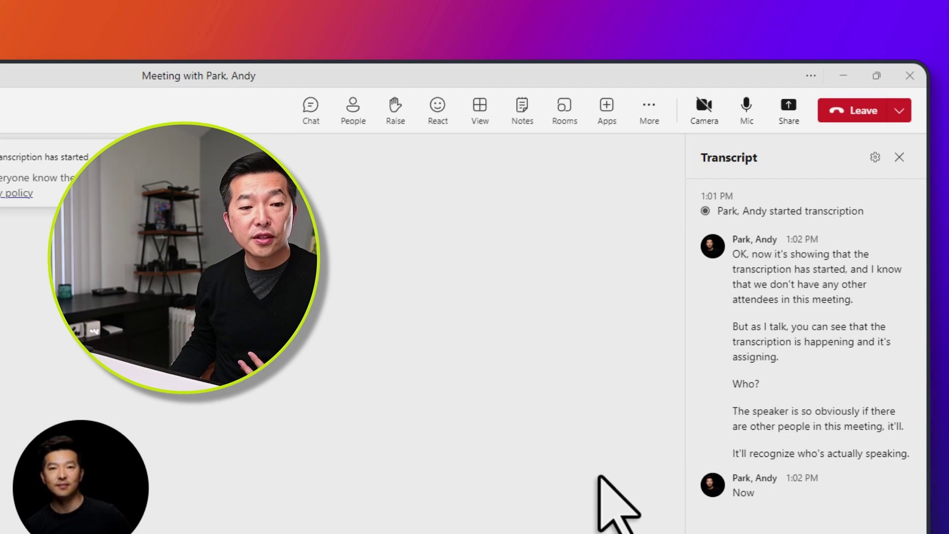
{"action": "left_click", "coordinate": [650, 114]}
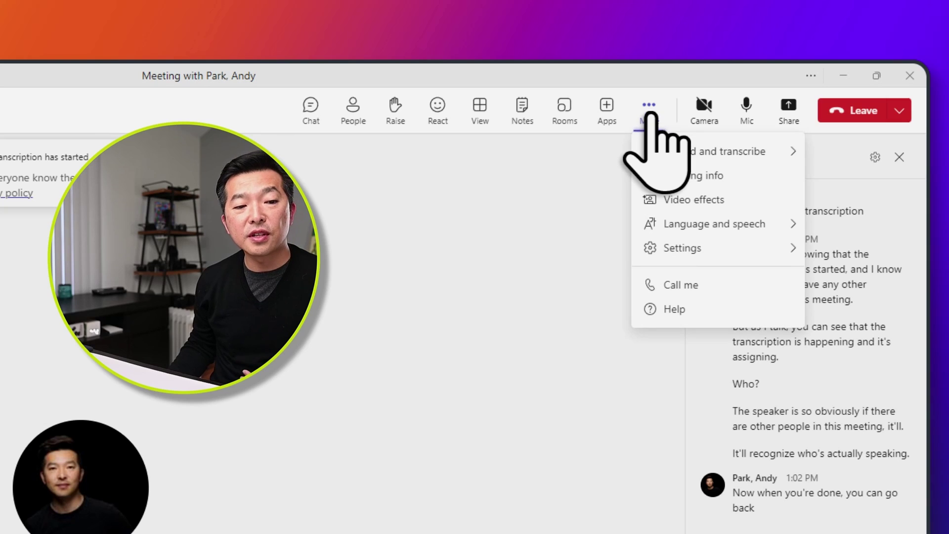
{"action": "mouse_move", "coordinate": [671, 154]}
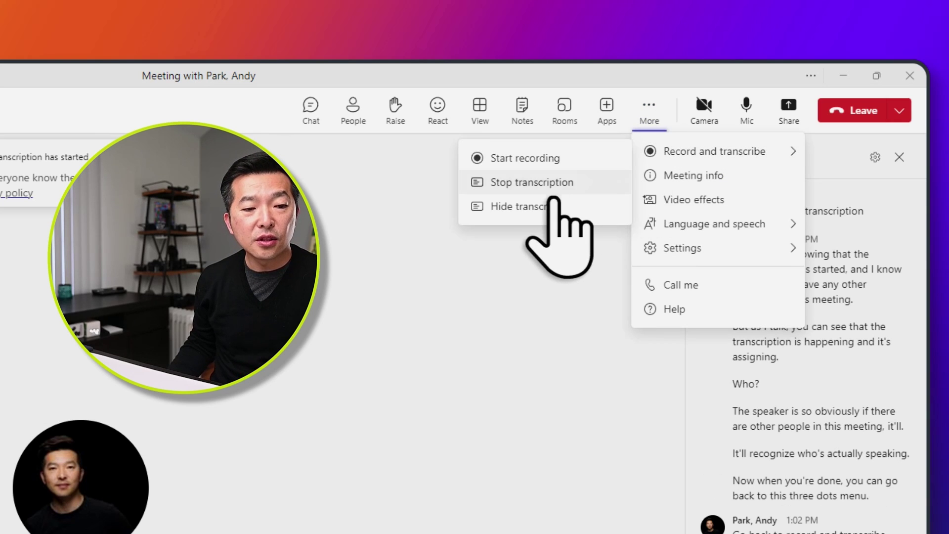
{"action": "left_click", "coordinate": [517, 302]}
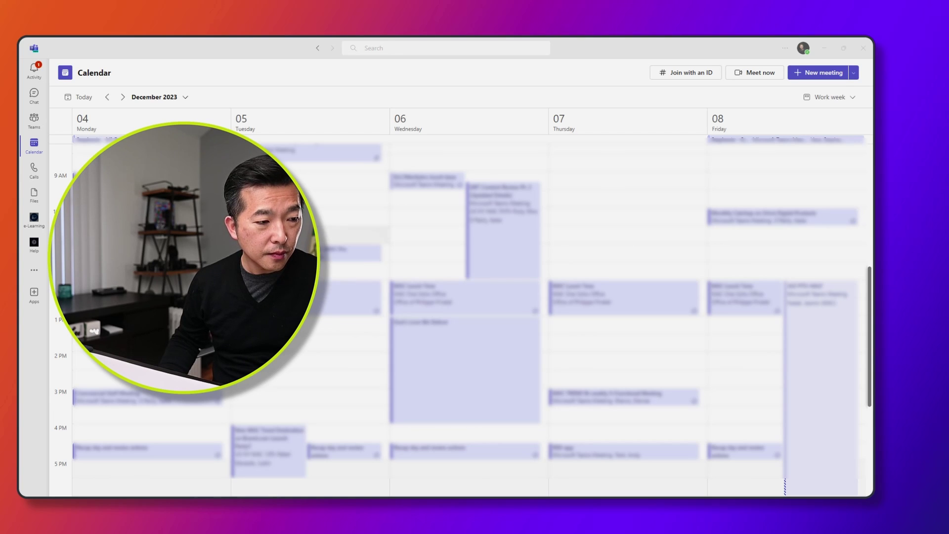
Step: Download last week's DTC Self Service meeting transcript as a .vtt file
{"action": "left_click", "coordinate": [107, 97]}
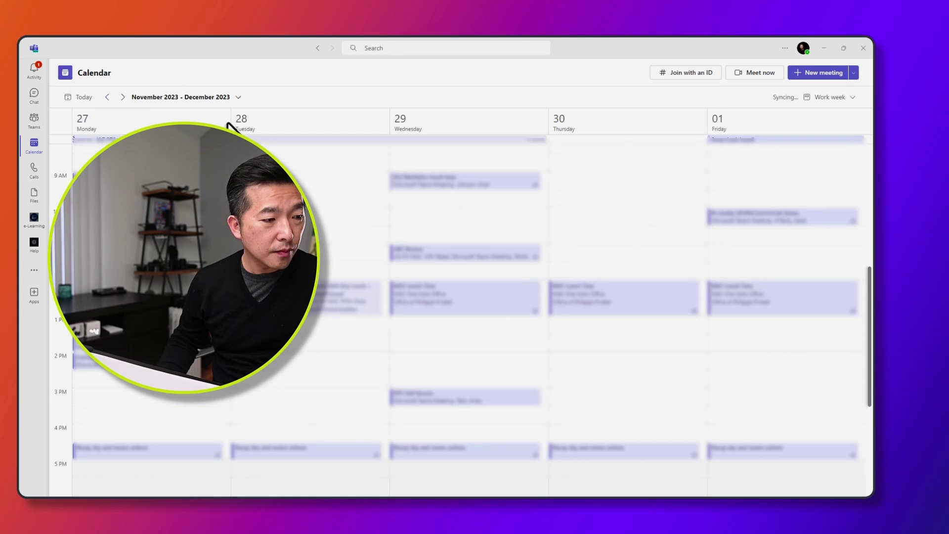
{"action": "left_click", "coordinate": [496, 399]}
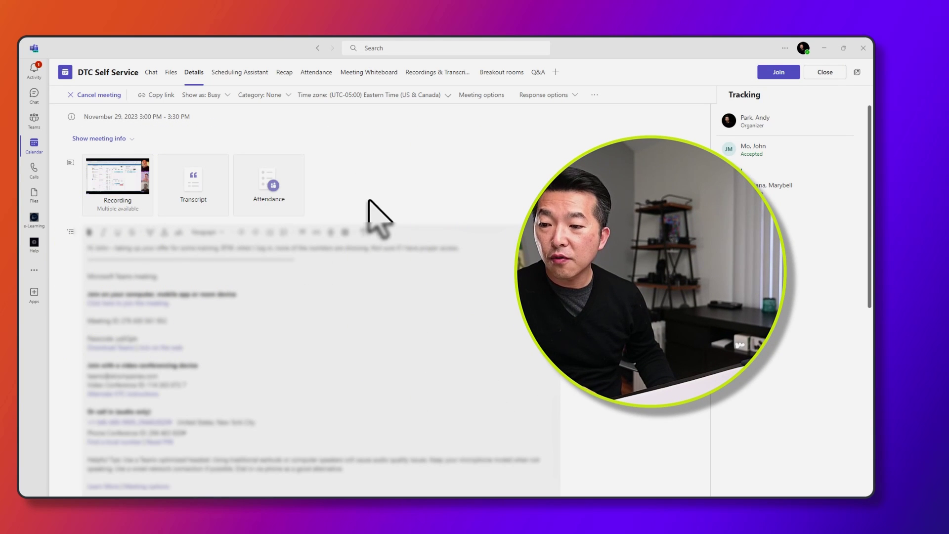
{"action": "left_click", "coordinate": [438, 77]}
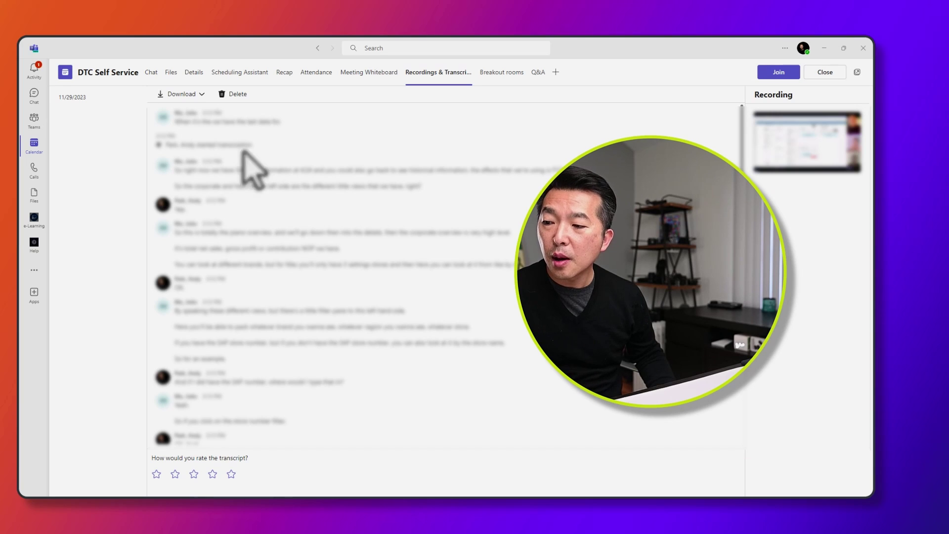
{"action": "left_click", "coordinate": [201, 96]}
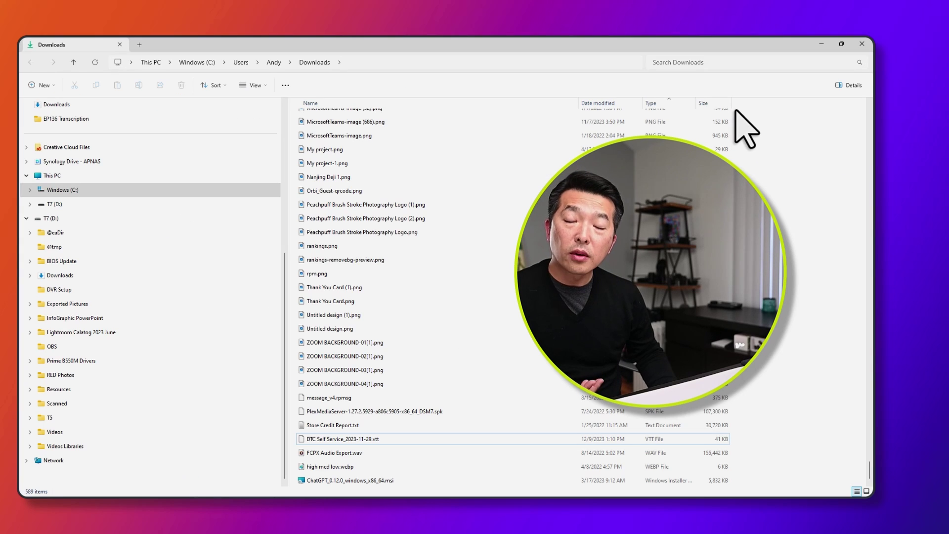
Step: Open DTC Self Service_2023-11-29.vtt in Notepad just once through Open with
{"action": "right_click", "coordinate": [353, 439]}
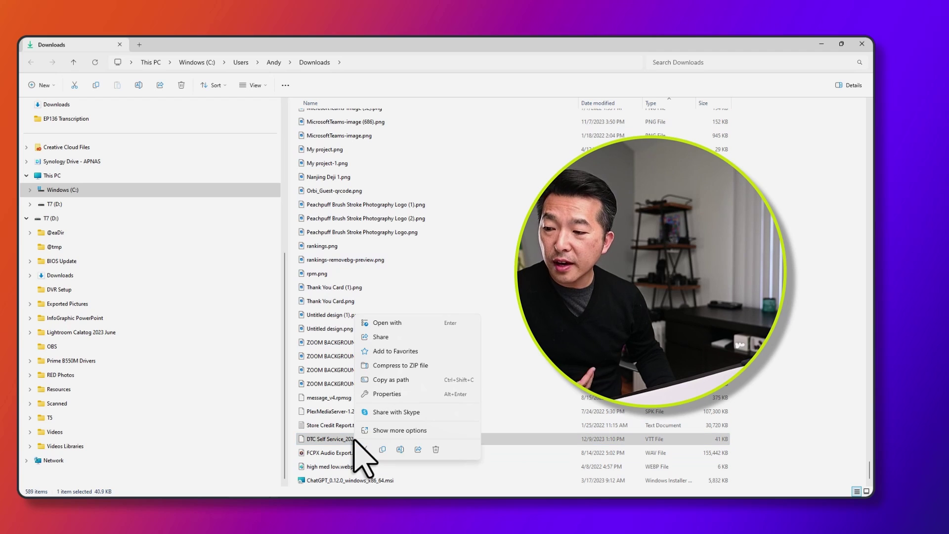
{"action": "left_click", "coordinate": [416, 323]}
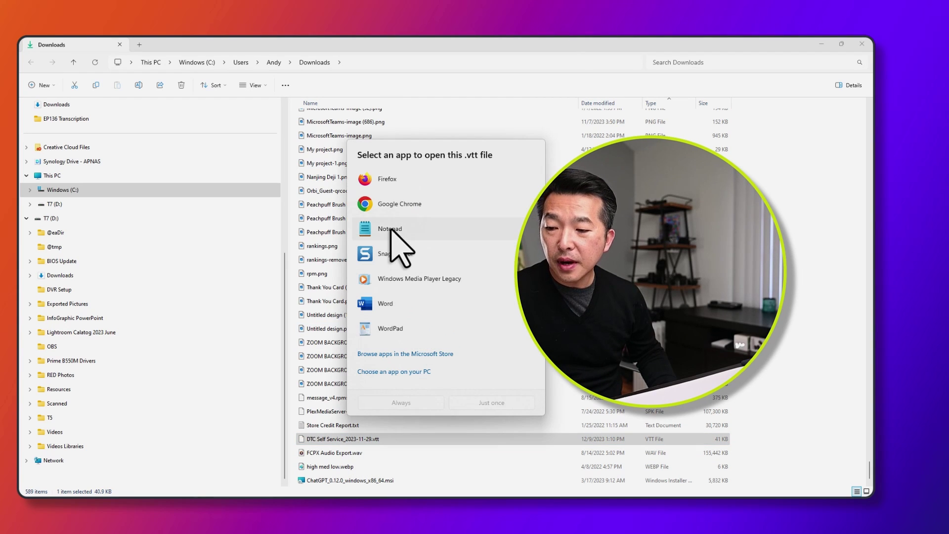
{"action": "left_click", "coordinate": [393, 229]}
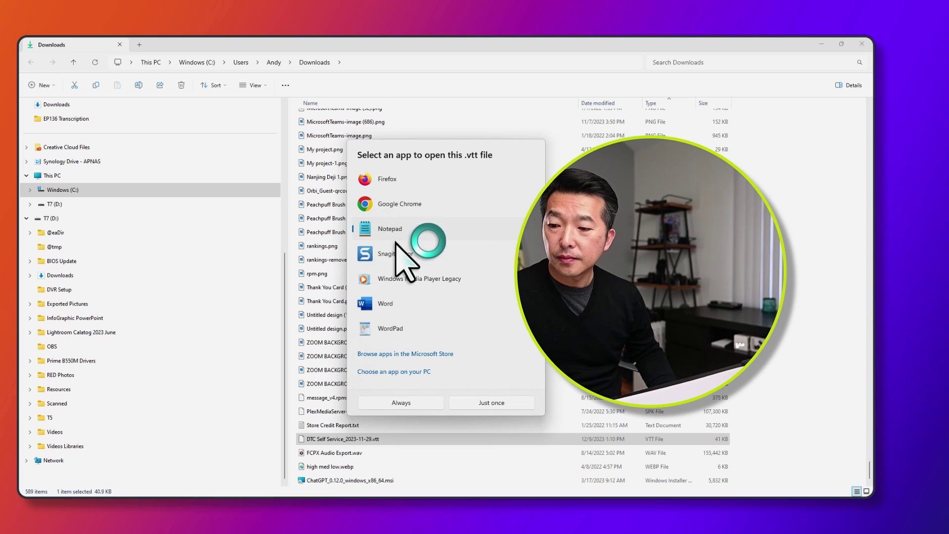
{"action": "left_click", "coordinate": [479, 404]}
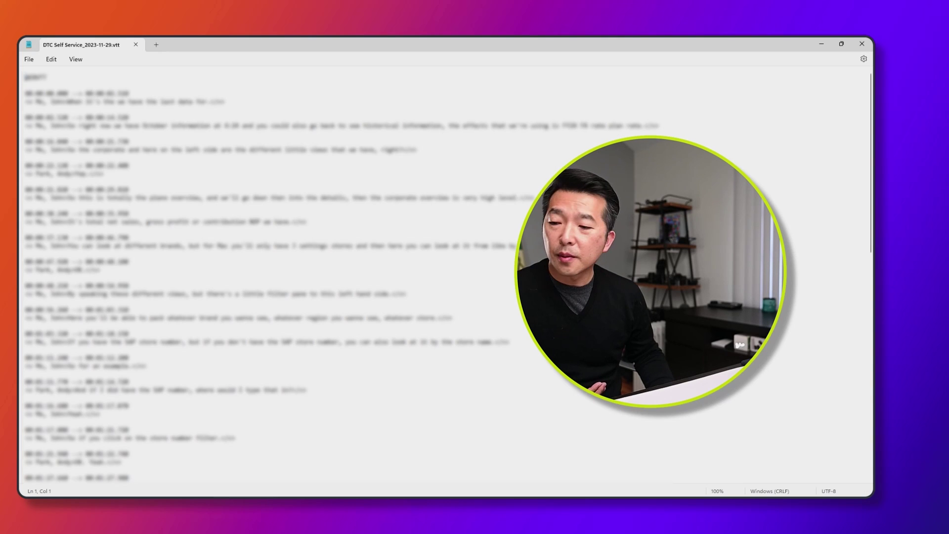
Step: Select all the timestamped transcript text in Notepad with Ctrl+A and copy it
{"action": "left_click", "coordinate": [264, 93]}
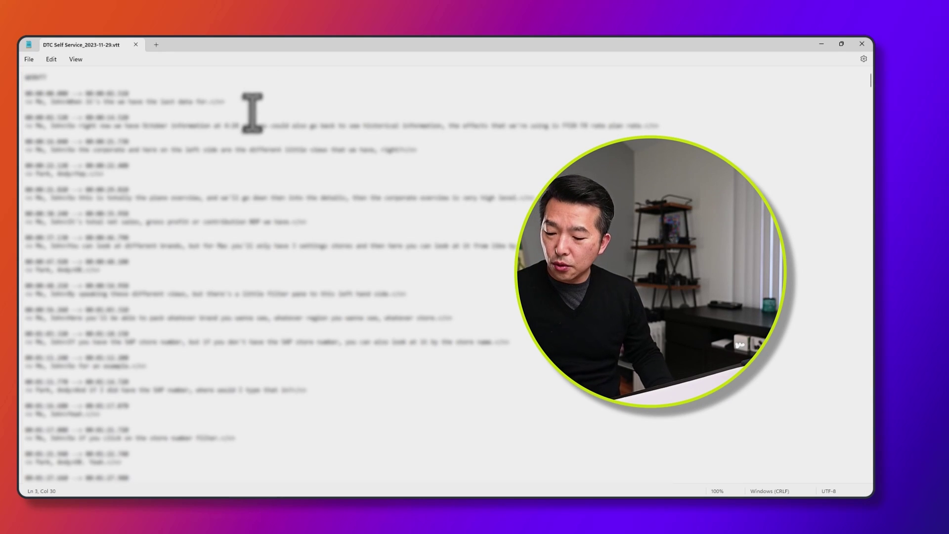
{"action": "key", "text": "ctrl+a"}
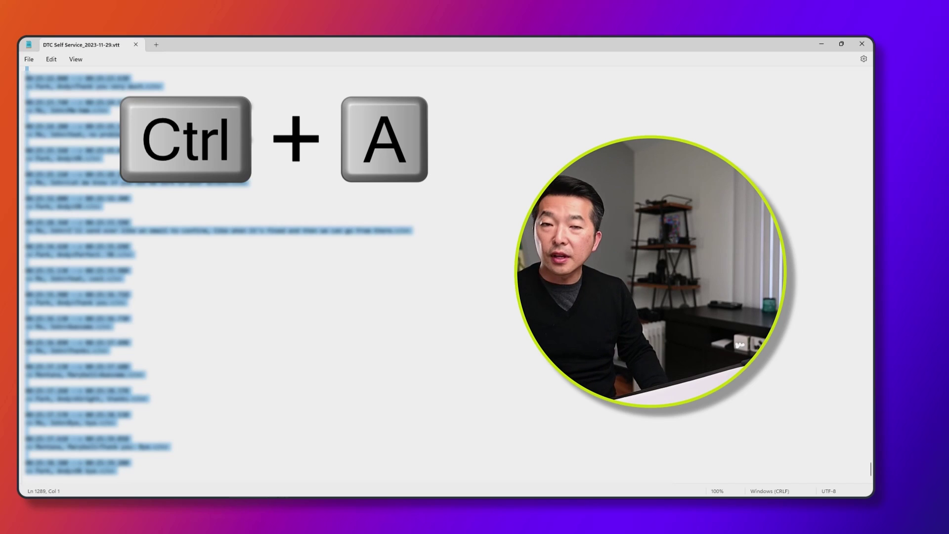
{"action": "key", "text": "ctrl+c"}
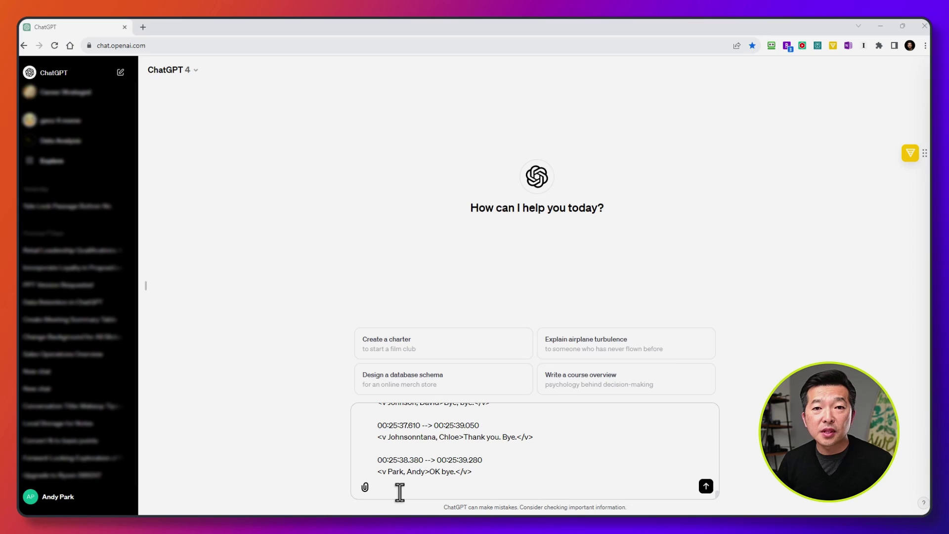
Step: Paste the transcript with the key-topics table and follow-up actions request into ChatGPT and send it
{"action": "left_click", "coordinate": [399, 492]}
{"action": "key", "text": "ctrl+v"}
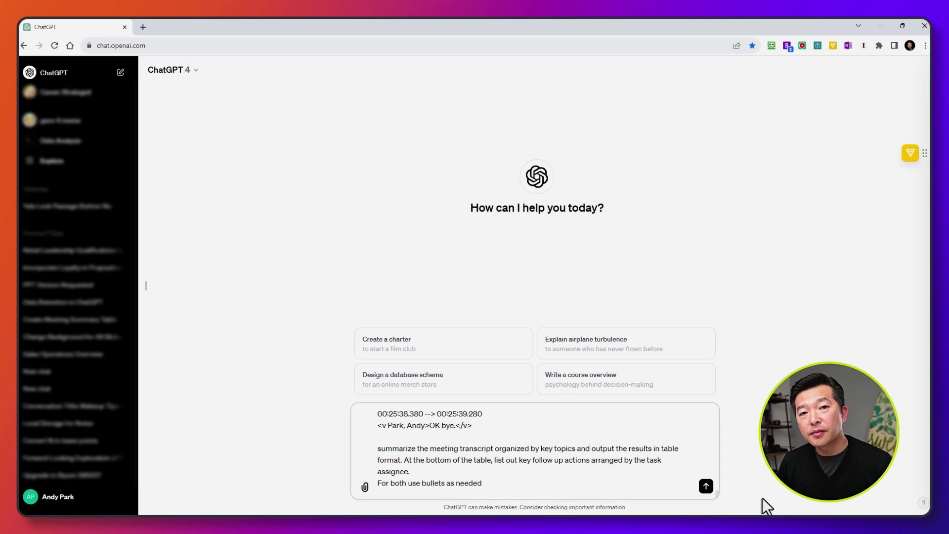
{"action": "left_click", "coordinate": [706, 487]}
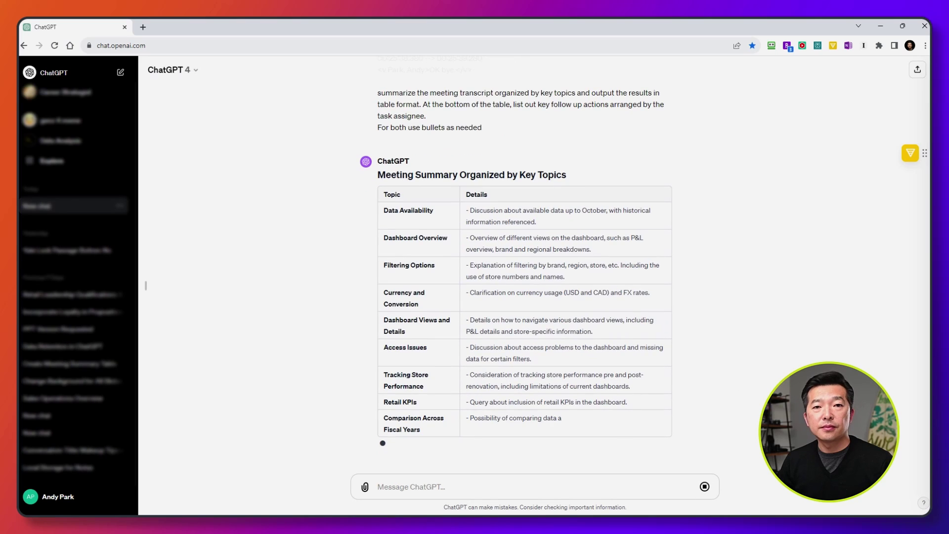